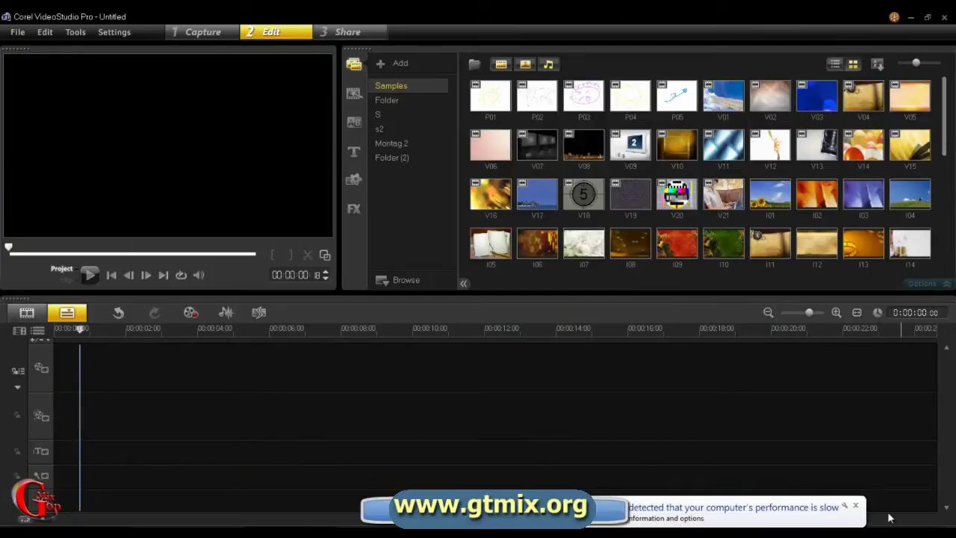
Step: Dismiss the performance notification, switch to the Arabic text converter and examine its two text panes and font setting
left_click(855, 506)
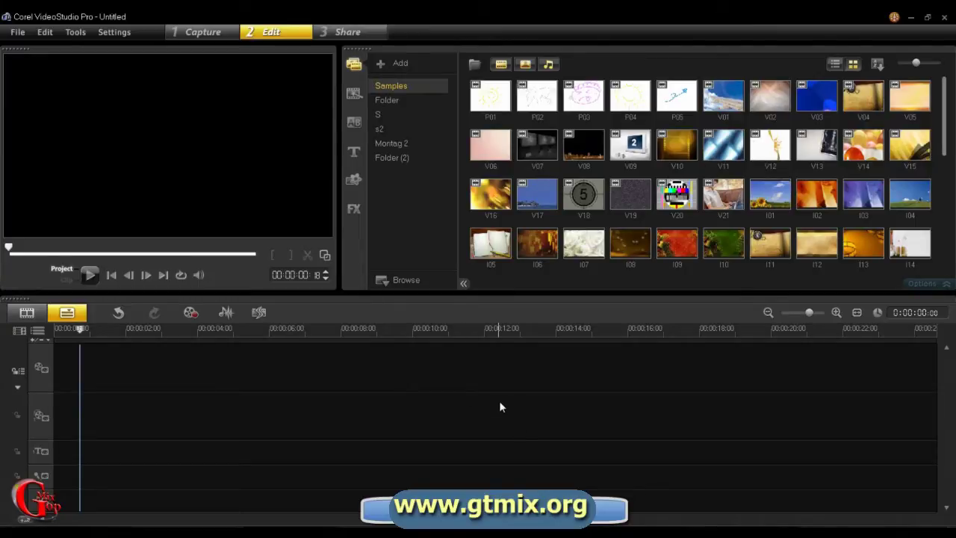
key("alt+Tab")
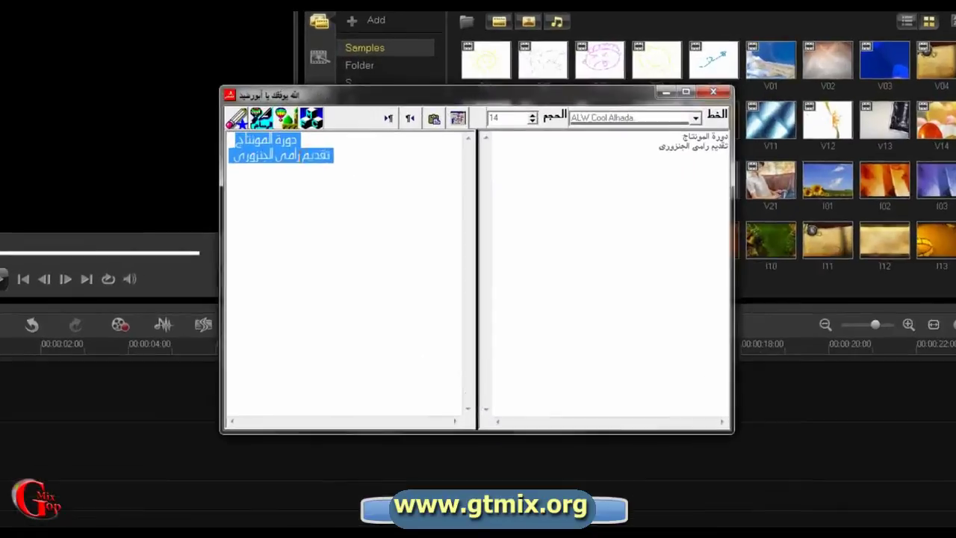
left_click(372, 147)
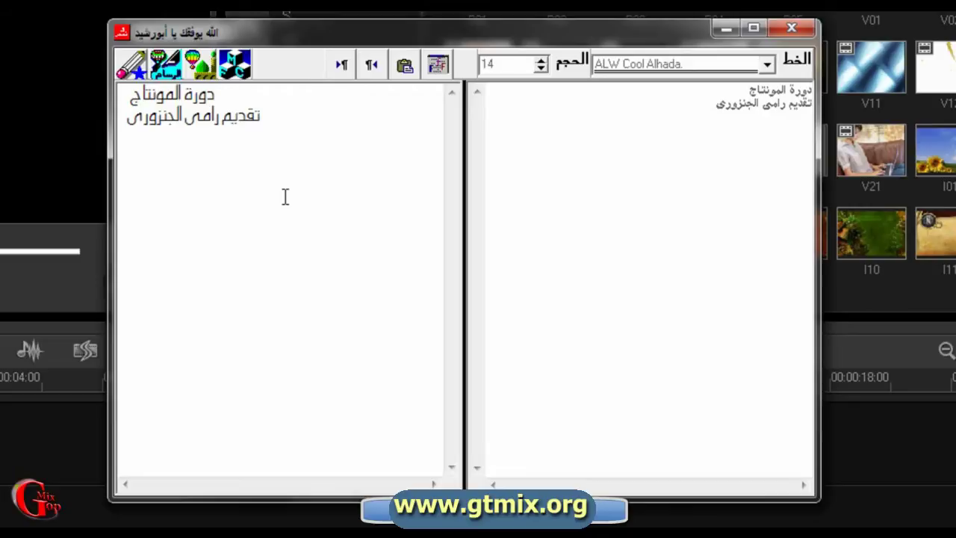
mouse_move(315, 43)
left_mouse_down()
mouse_move(321, 52)
mouse_move(321, 41)
left_mouse_up()
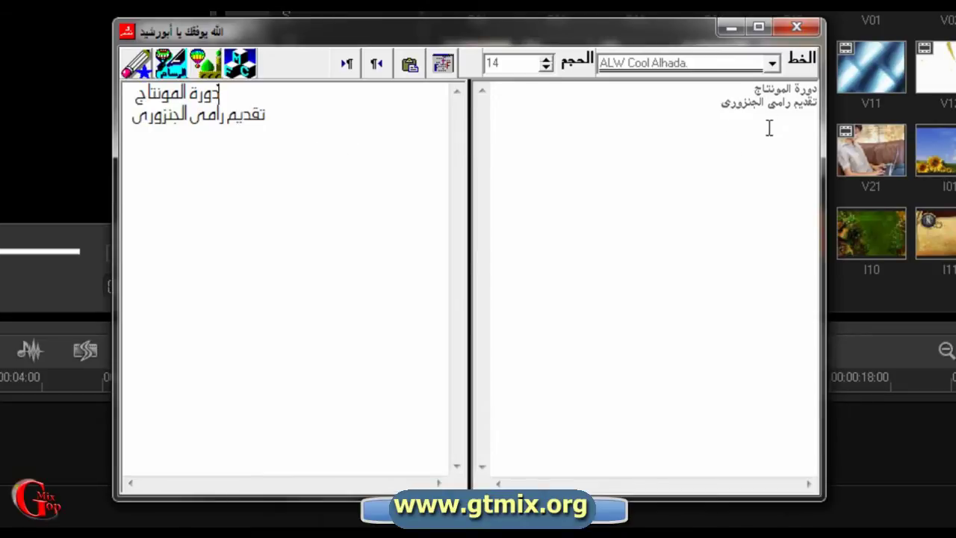
left_click(772, 64)
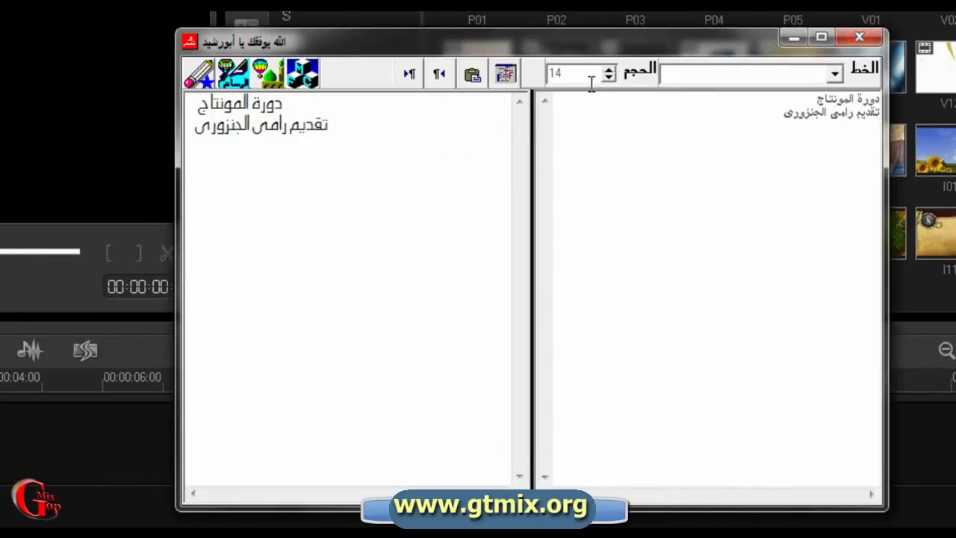
left_click_drag(591, 53, 578, 41)
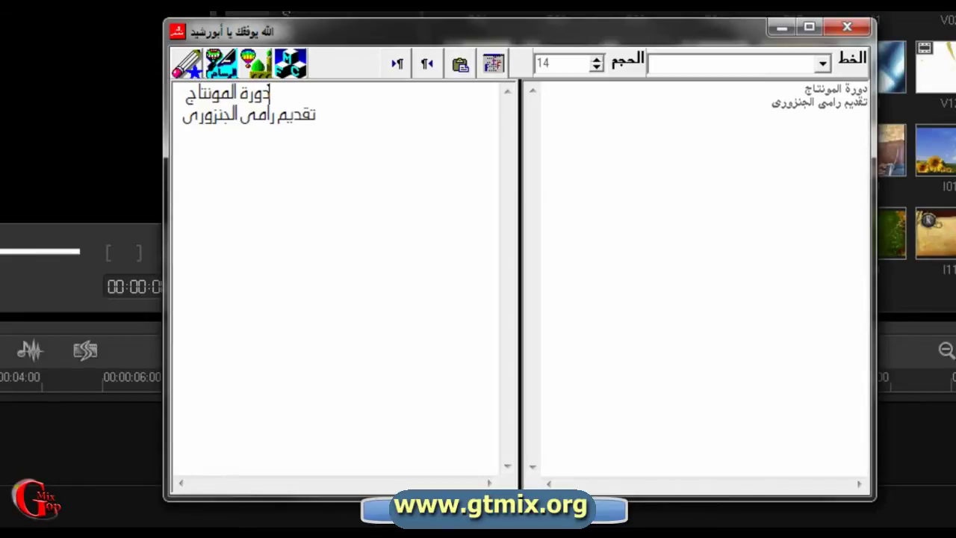
left_click(777, 30)
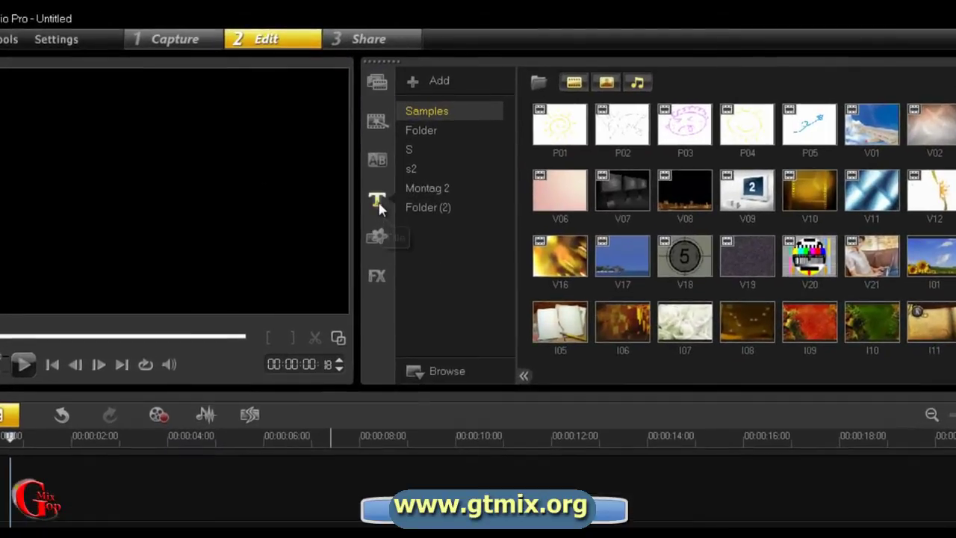
Step: Place the sunset photo I16 from the Samples library on the video track, lasting about 10 seconds
left_click(357, 153)
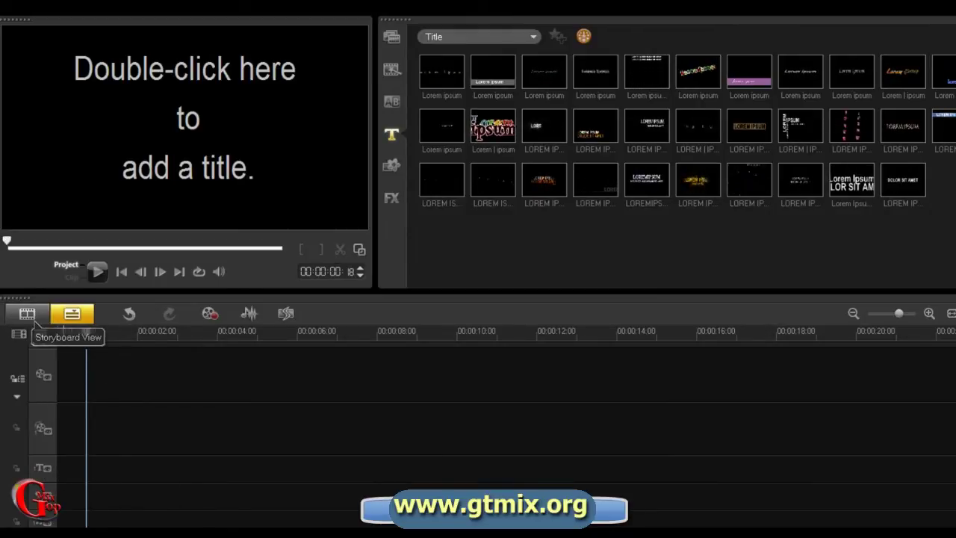
left_click(392, 36)
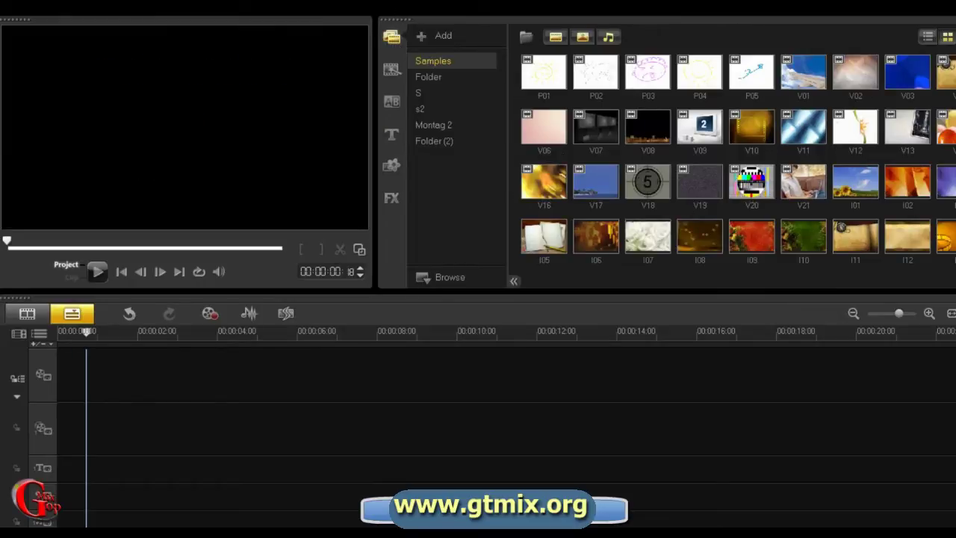
scroll(735, 157, "down", 2)
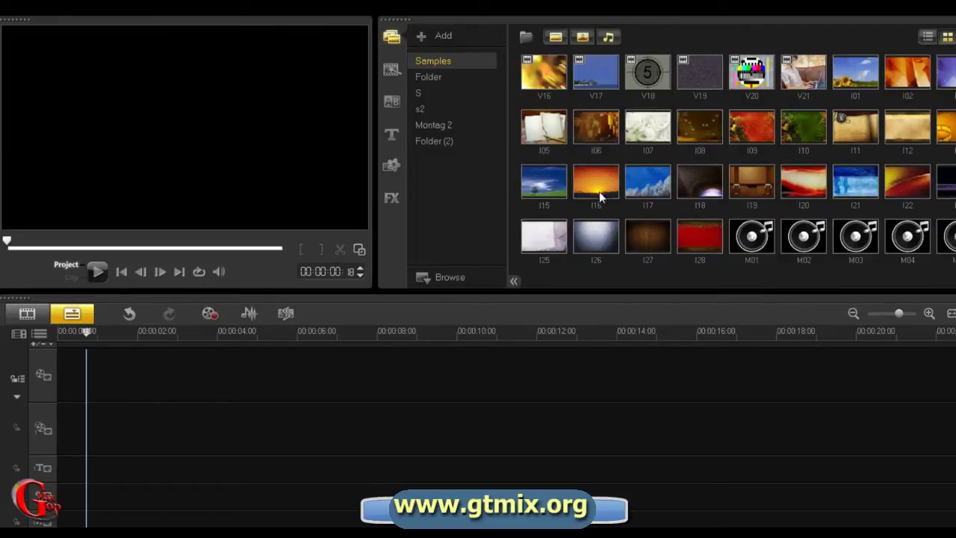
left_click(598, 192)
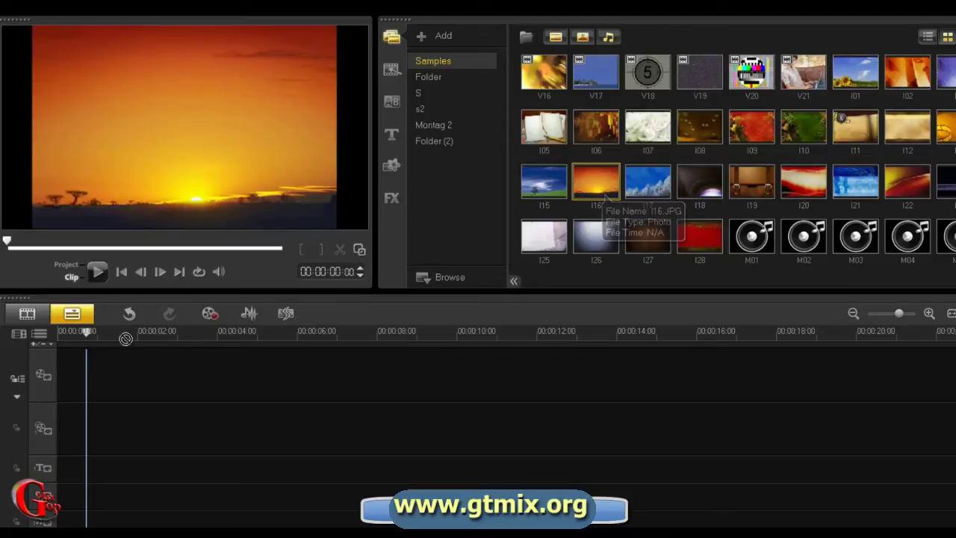
left_click_drag(601, 182, 490, 368)
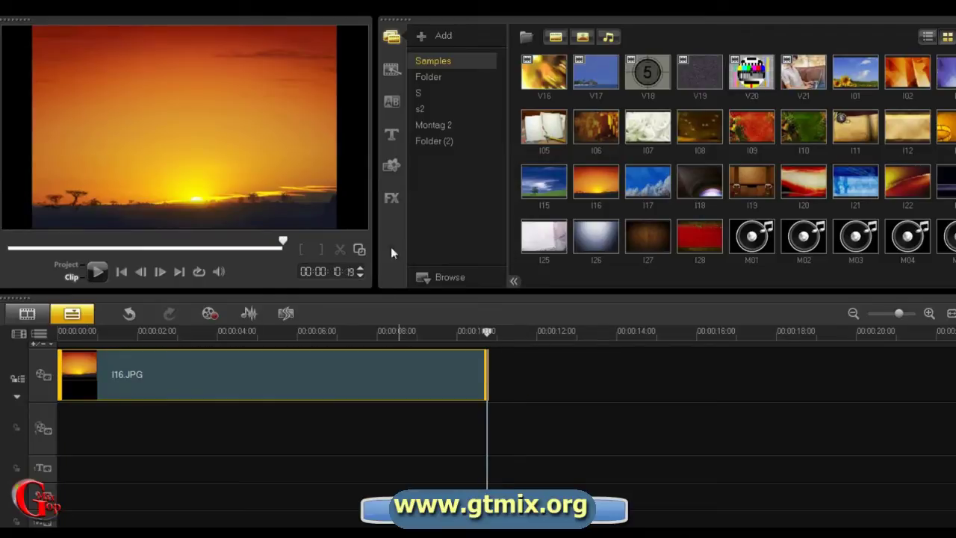
Step: Add the plain white LOREM IPSUM title preset to the start of the title track
left_click(393, 137)
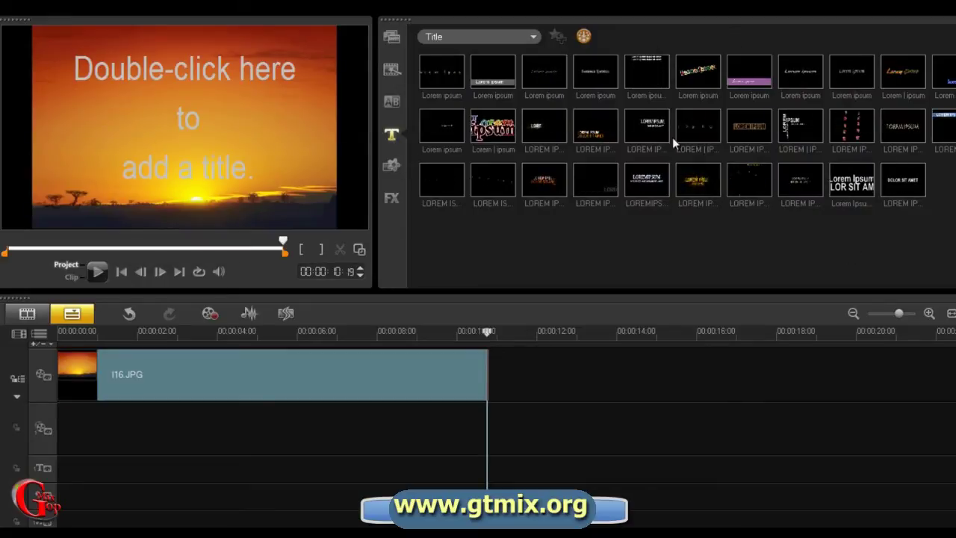
left_click(547, 139)
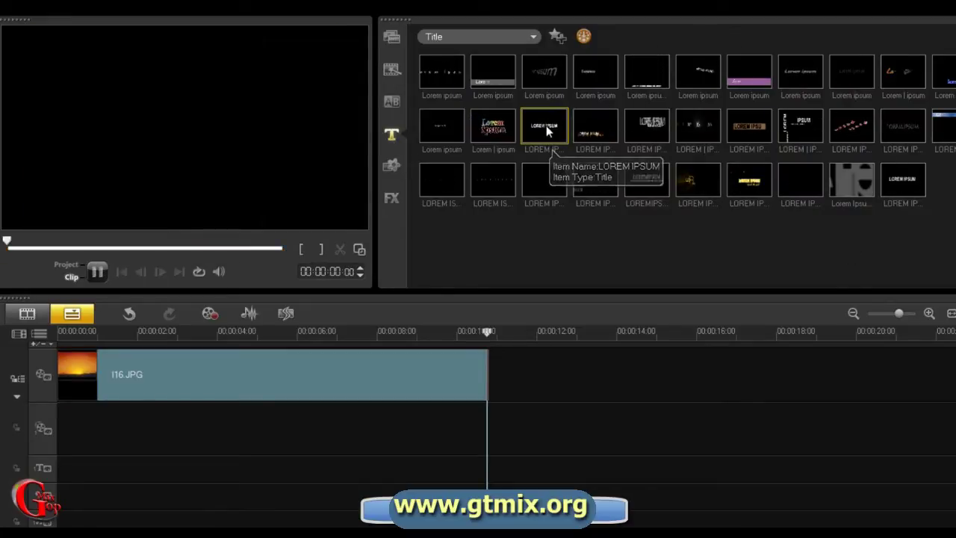
left_click_drag(544, 128, 66, 486)
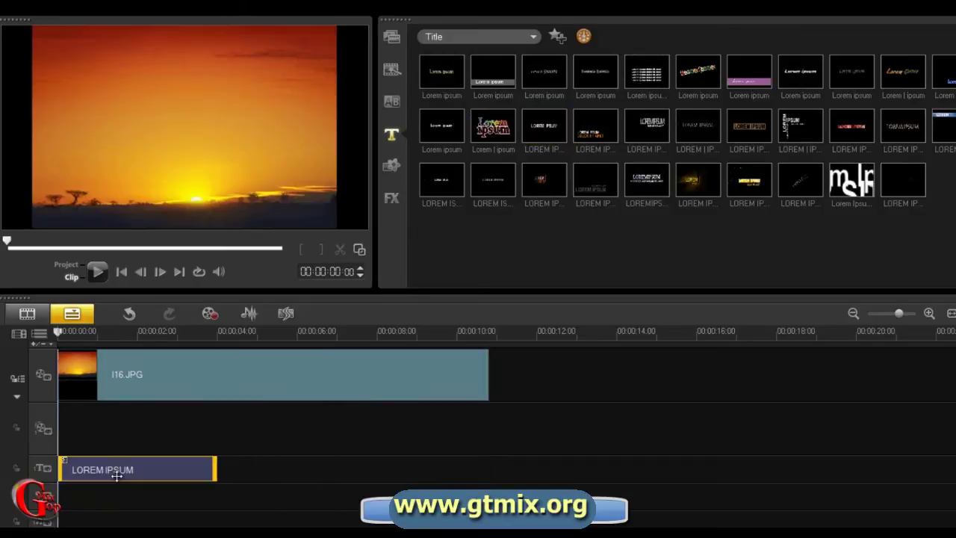
Step: Replace the LOREM IPSUM placeholder in the title with the presenter's first name and apply the text
double_click(146, 470)
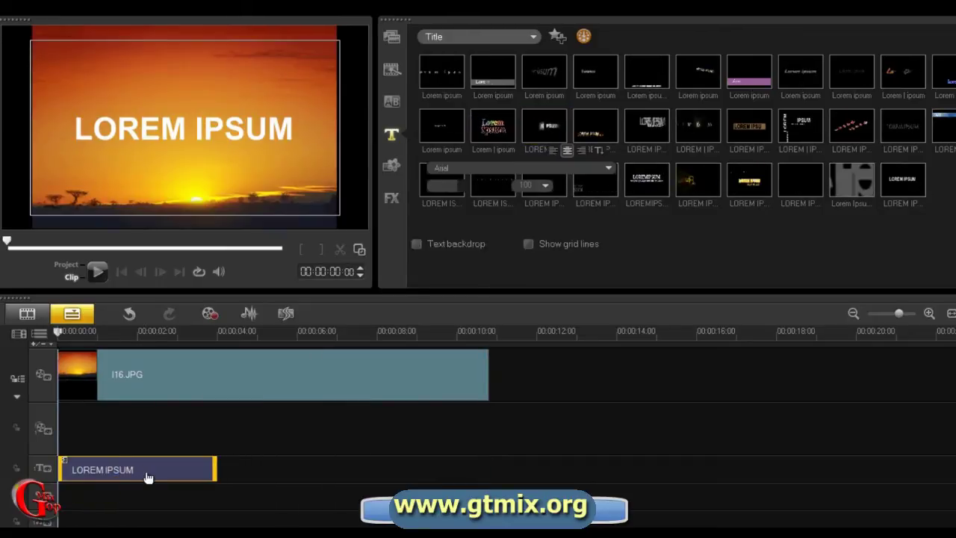
left_click(198, 130)
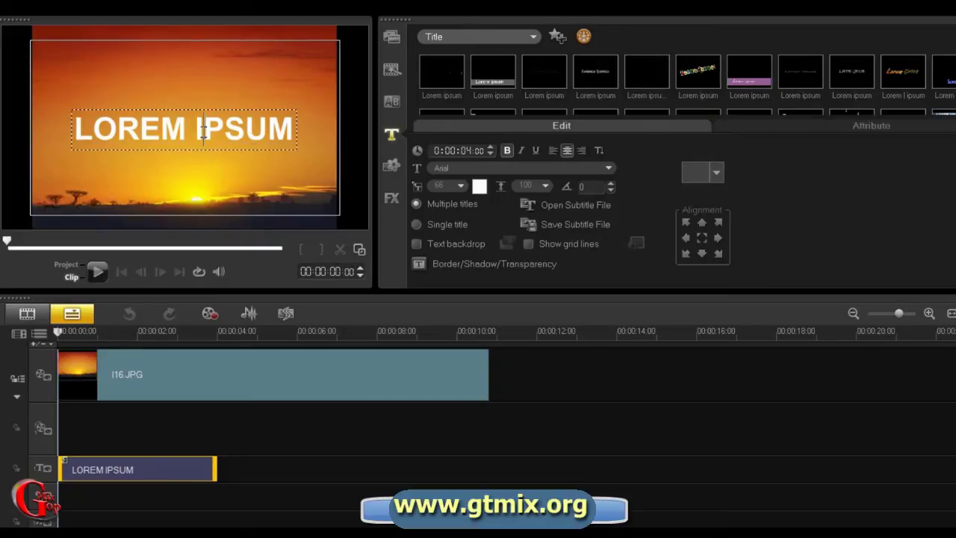
left_click(297, 133)
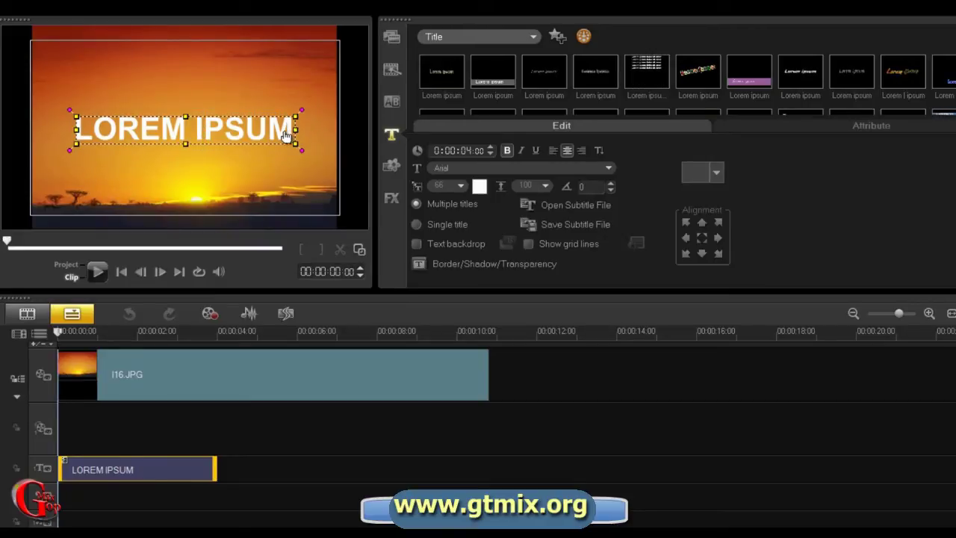
left_click(277, 129)
left_click_drag(273, 130, 71, 130)
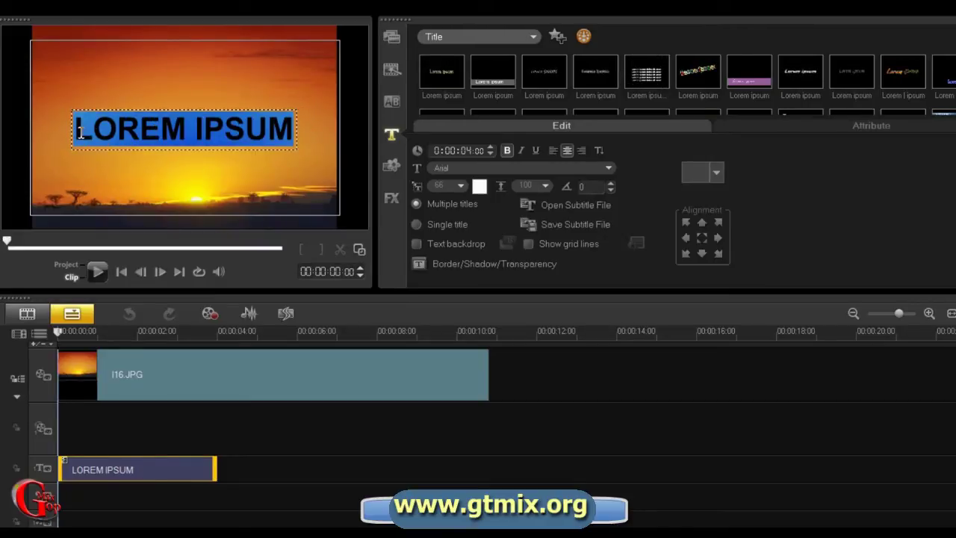
type("R")
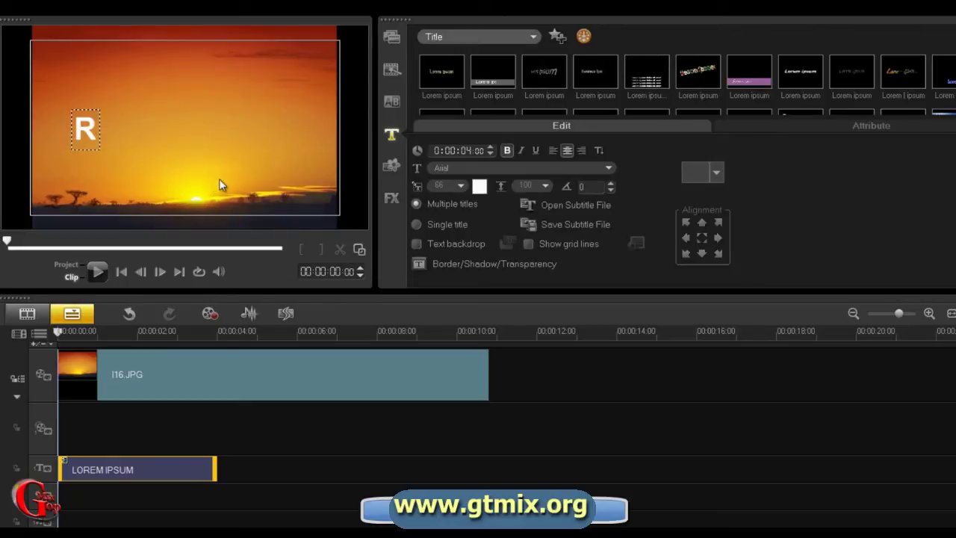
type("amy")
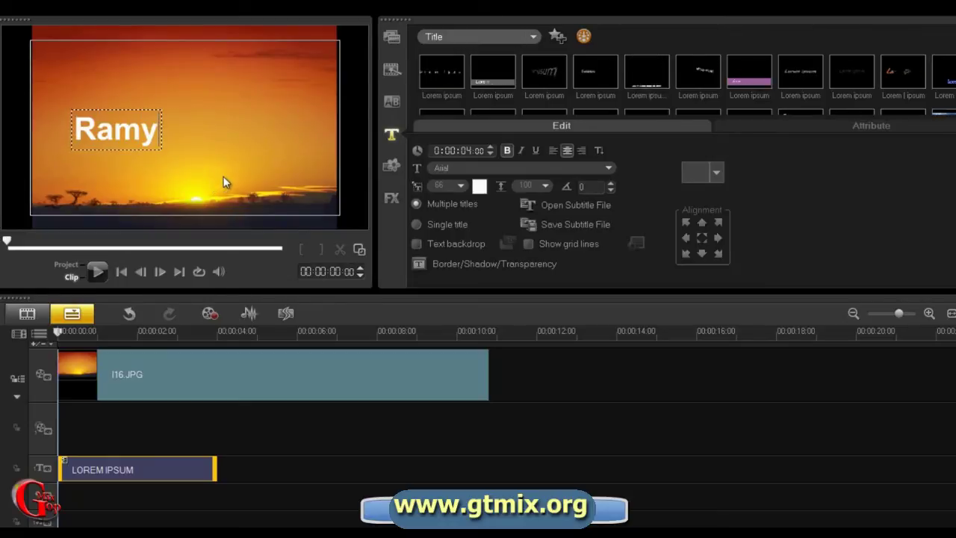
left_click(167, 482)
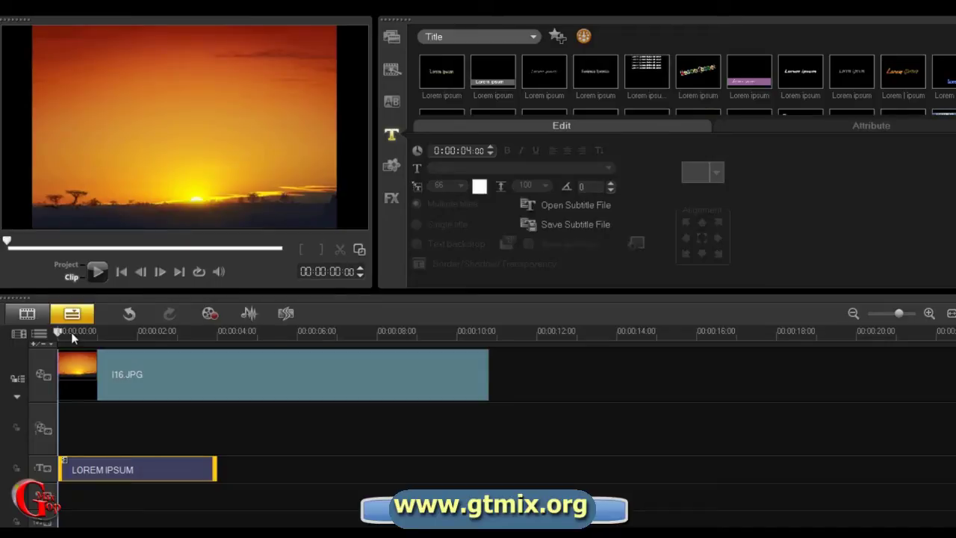
Step: Preview the title's animation over the sunset photo and delete the title clip from the title track
left_click(98, 272)
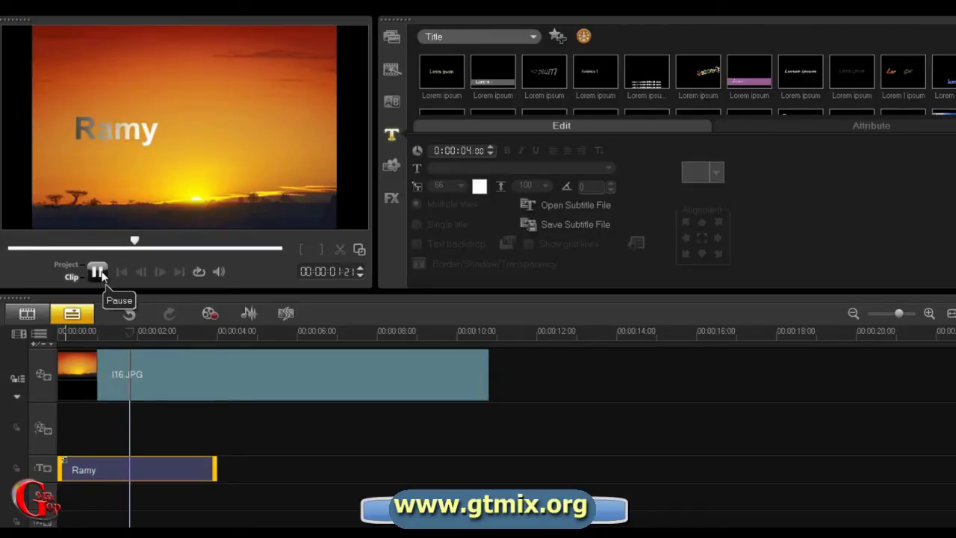
left_click(99, 271)
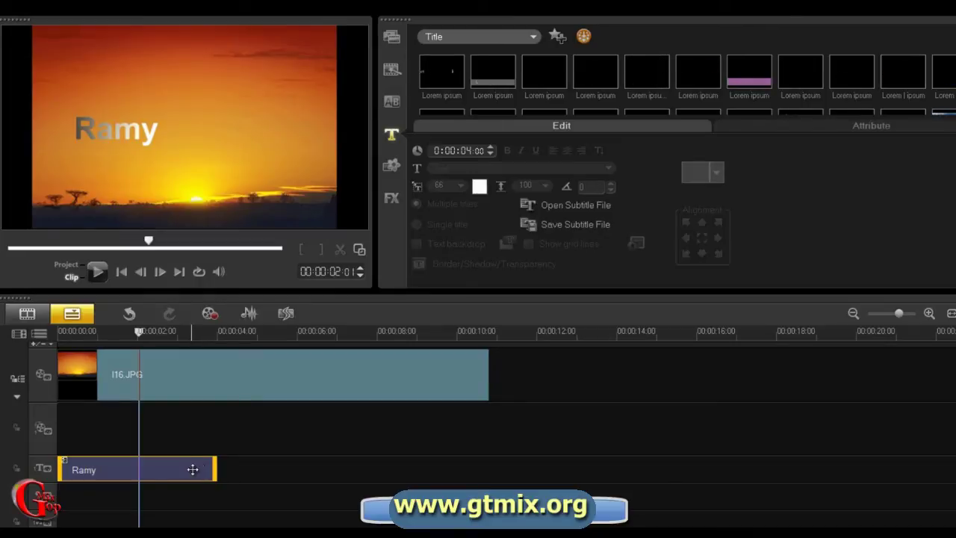
key("Delete")
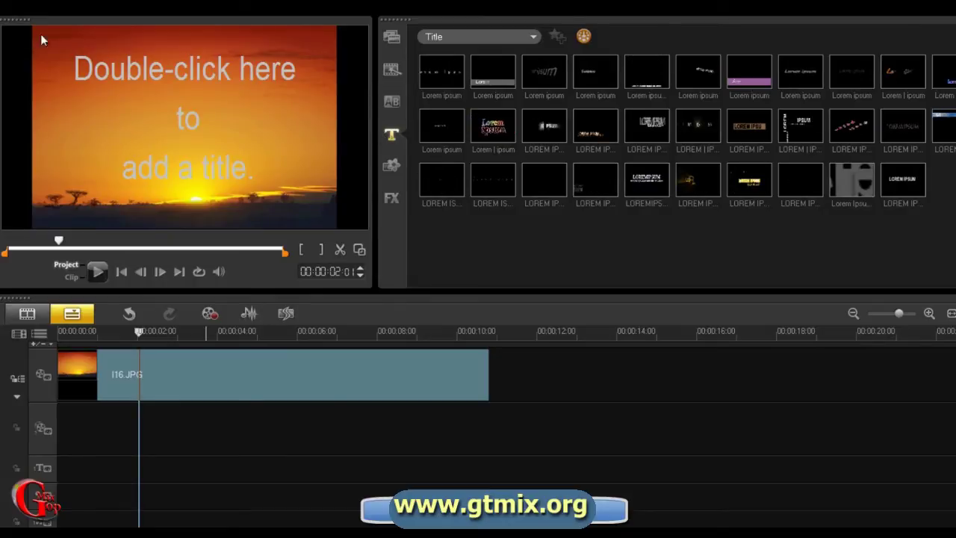
Step: Start a blank title over the sunset image and switch to the Arabic text converter
double_click(189, 129)
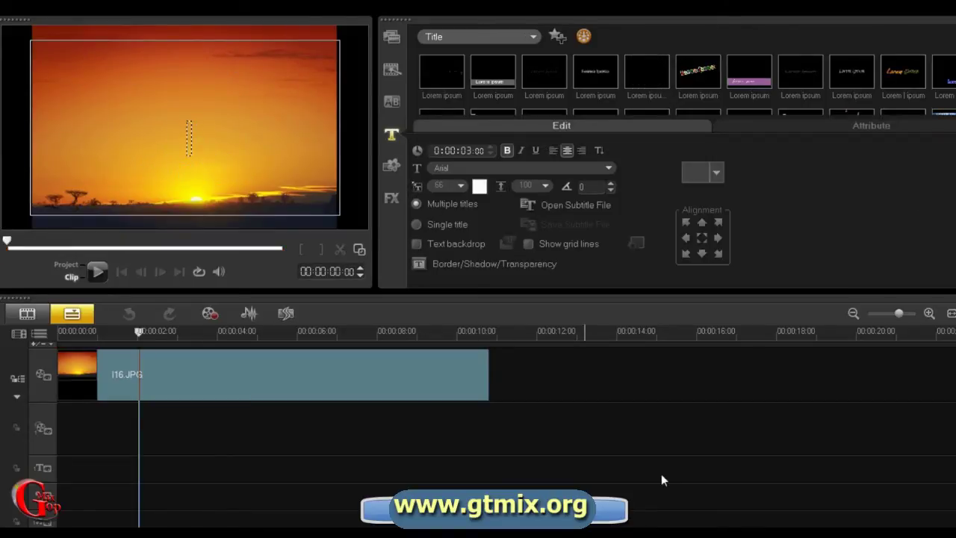
key("alt+Tab")
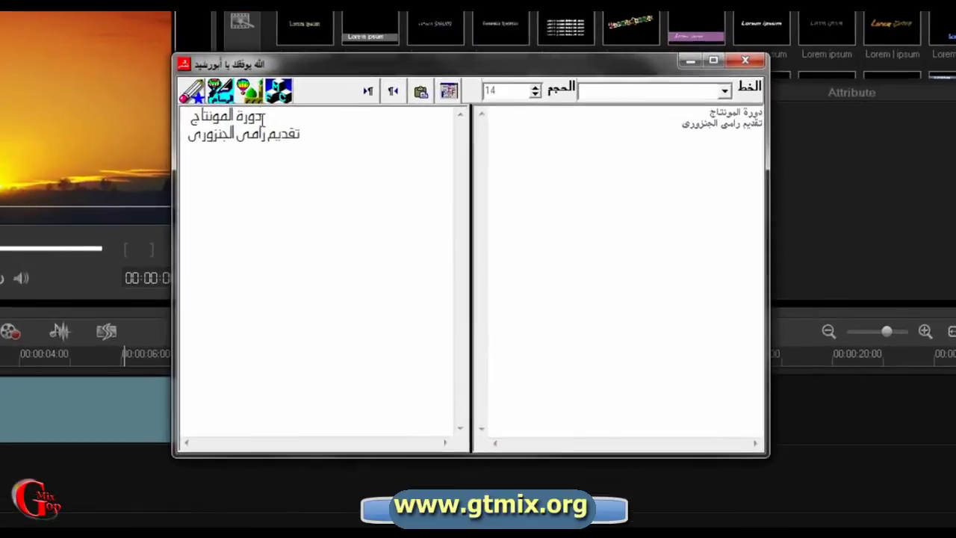
left_click_drag(409, 144, 429, 178)
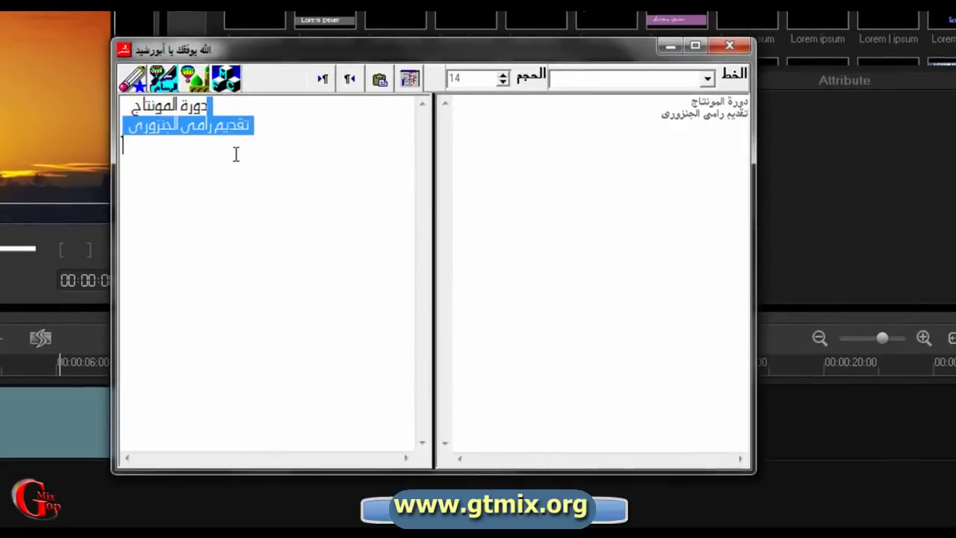
Step: Replace the converter's source text with "دورة المونتاج" and convert it
left_click(744, 103)
left_click_drag(745, 101, 655, 138)
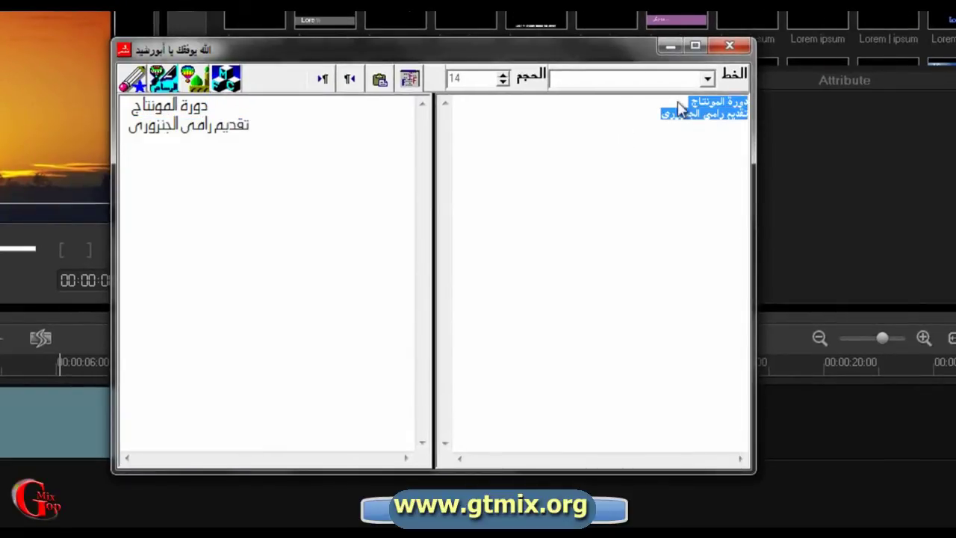
key("ctrl+x")
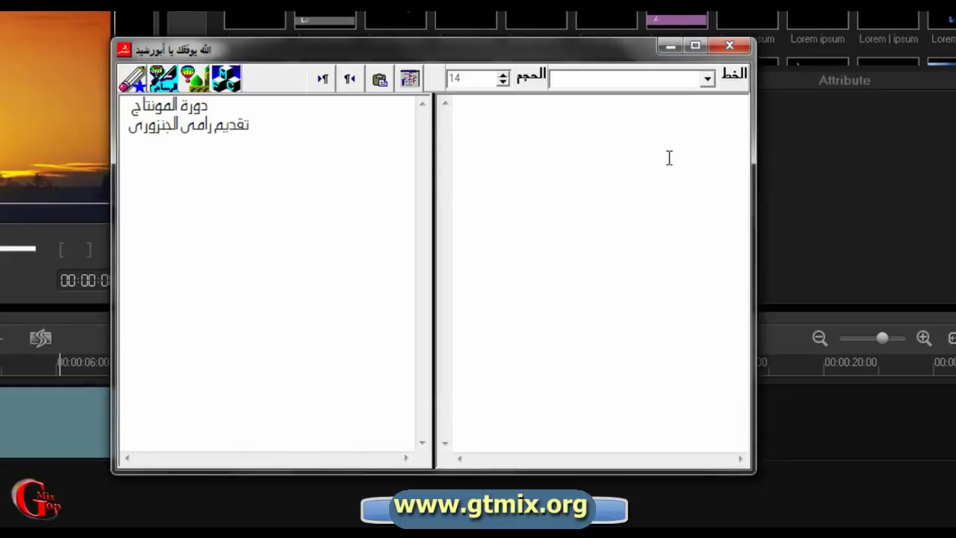
type("دورة المونتاج")
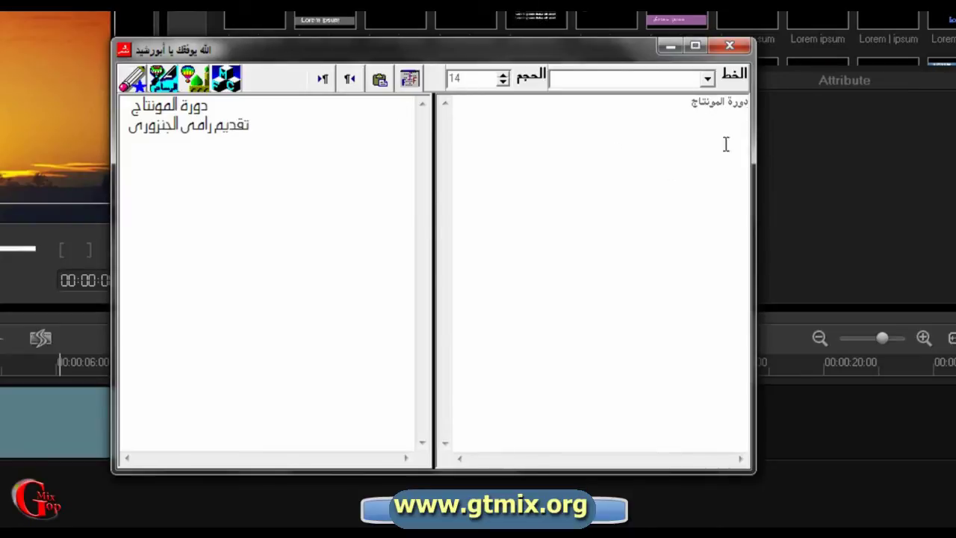
left_click(227, 79)
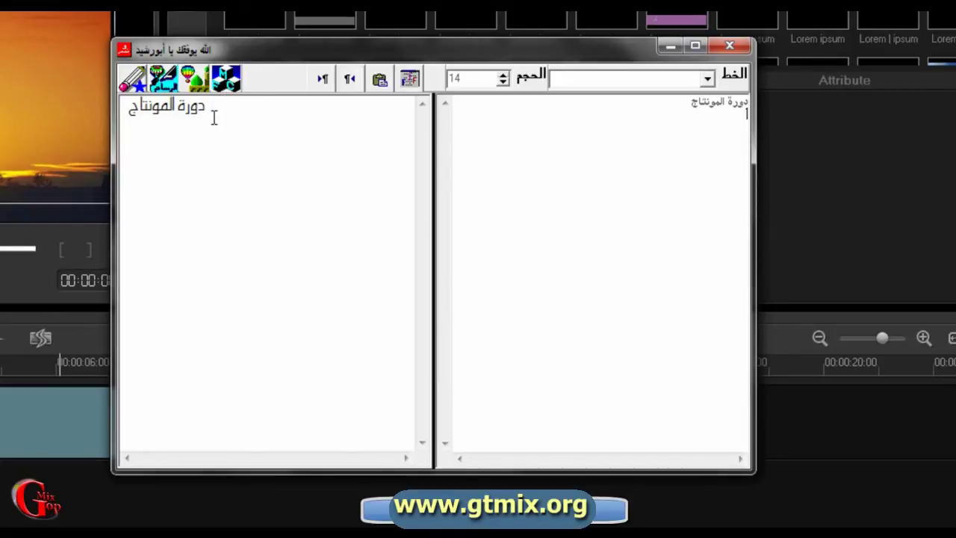
Step: Add a second source line reading "شرح" followed by the presenter's full name and convert both lines
left_click_drag(206, 107, 149, 116)
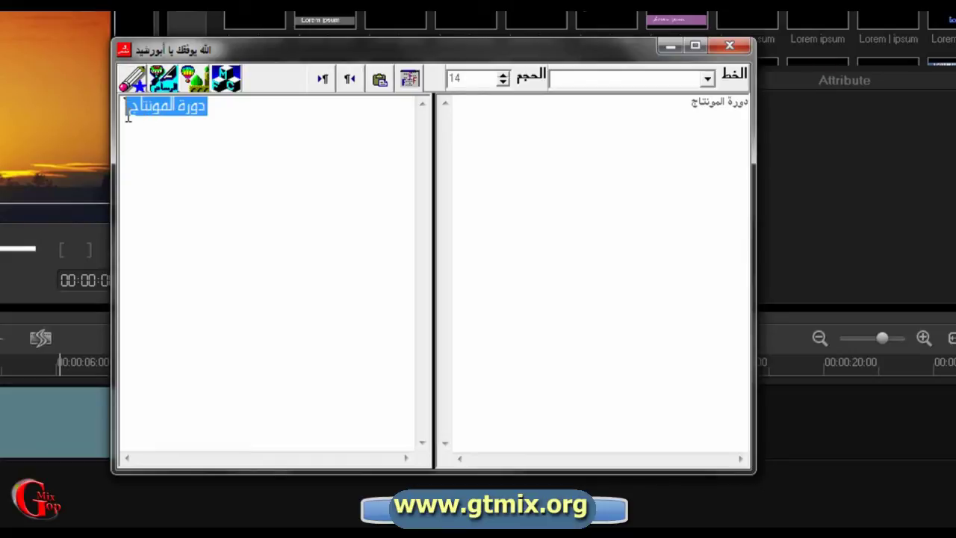
left_click(693, 105)
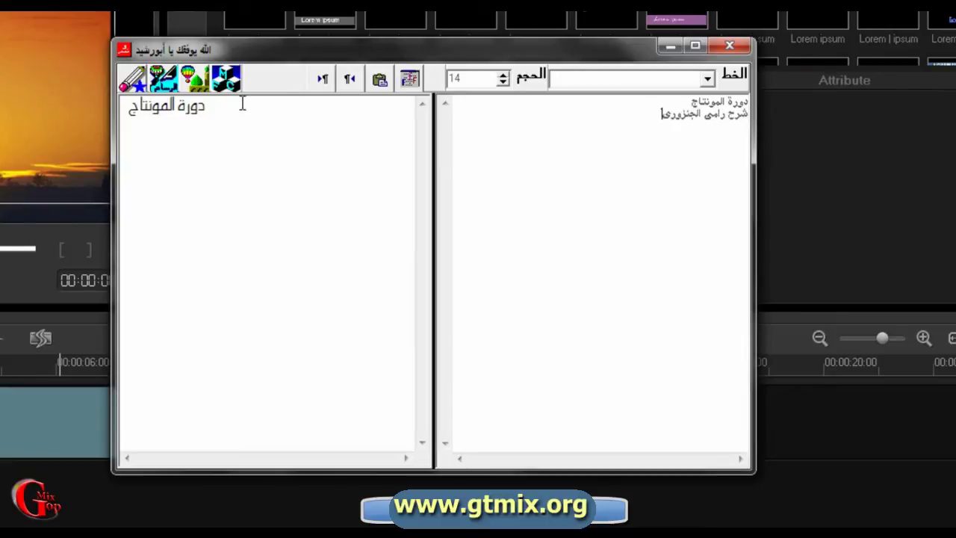
left_click(228, 83)
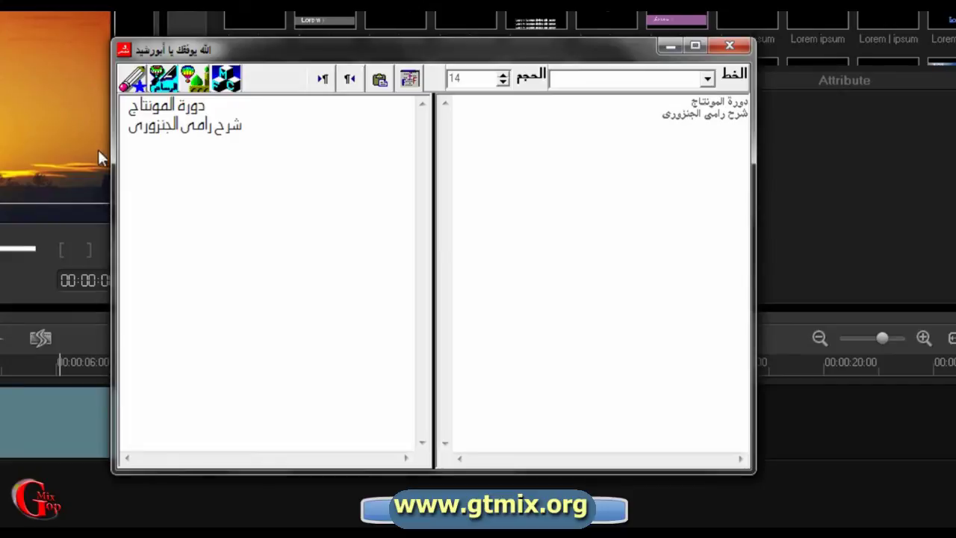
left_click(706, 79)
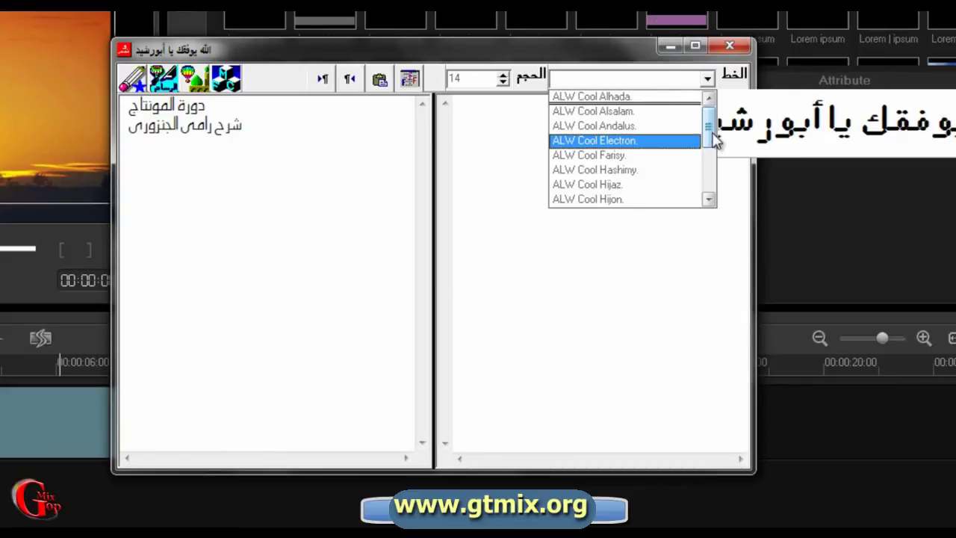
mouse_move(715, 140)
left_mouse_down()
mouse_move(713, 150)
mouse_move(711, 121)
left_mouse_up()
left_click(298, 64)
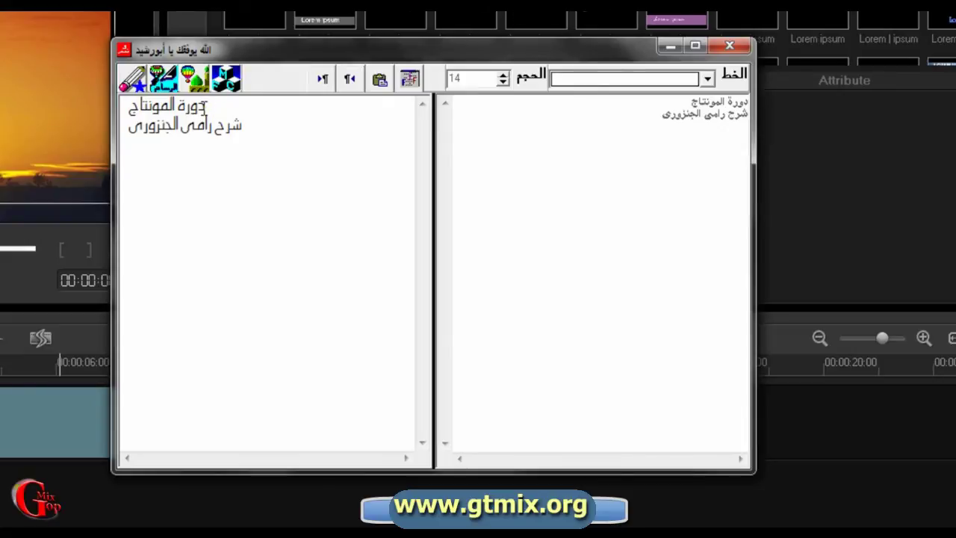
Step: Copy both converted text lines from the Arabic text converter
left_click_drag(206, 106, 196, 126)
left_click(136, 107)
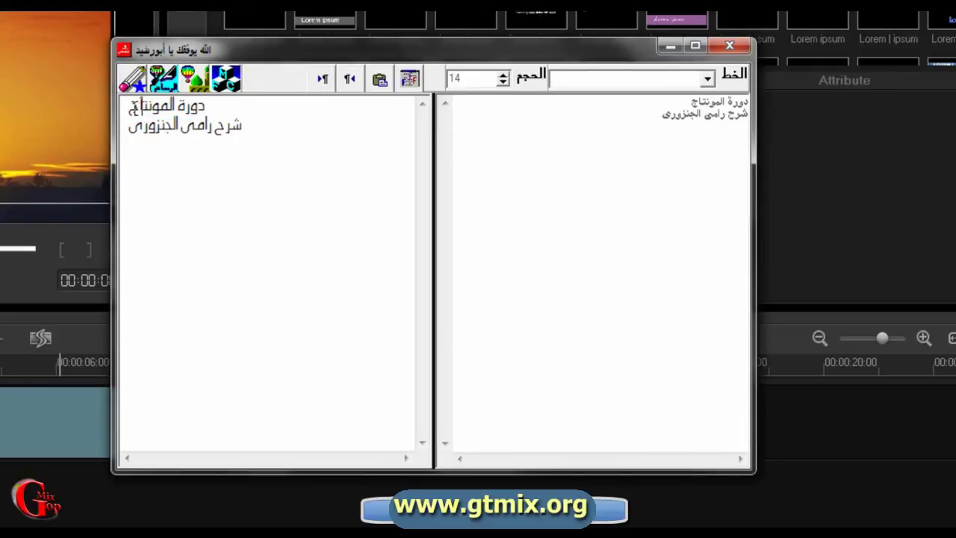
left_click_drag(131, 106, 268, 128)
right_click(173, 120)
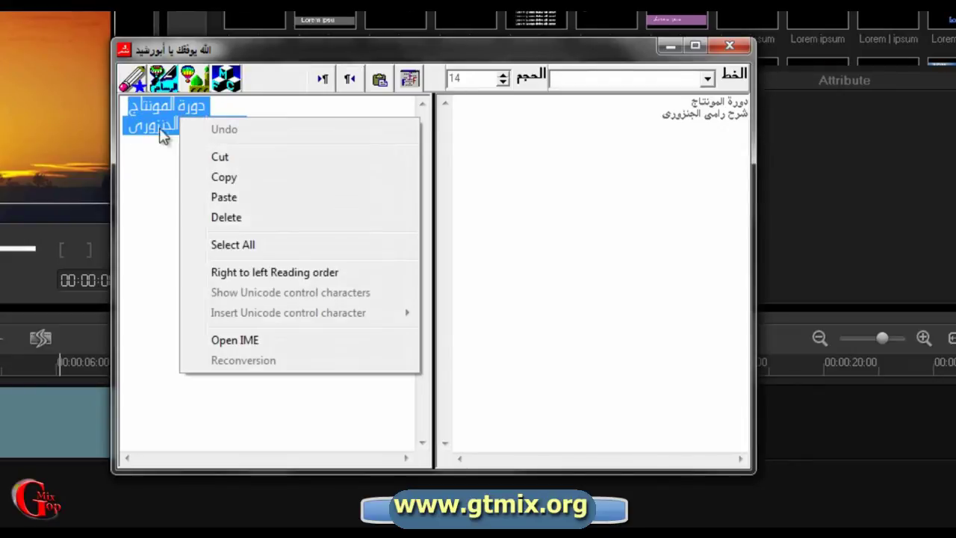
left_click(222, 174)
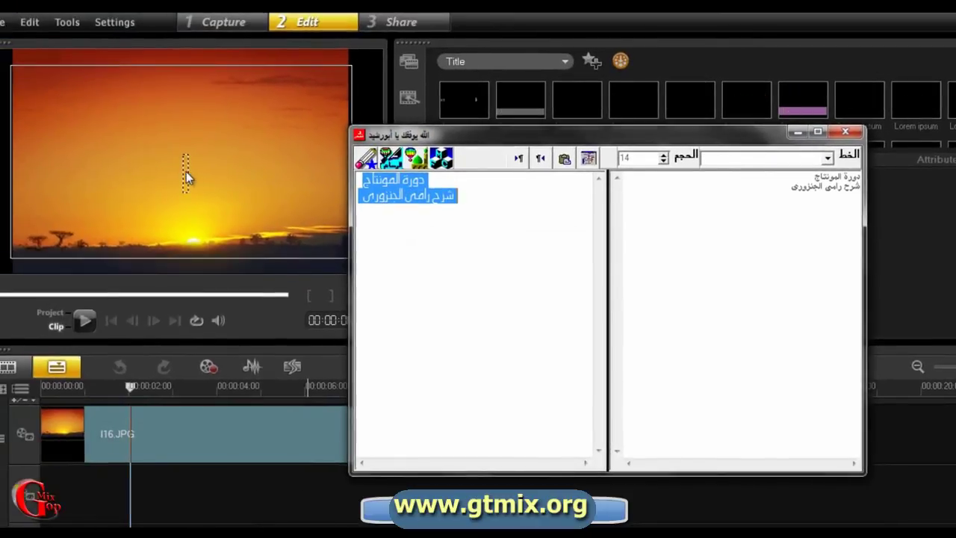
Step: Switch back to the video editor and paste the converted text into a new title over the sunset image
left_click(186, 173)
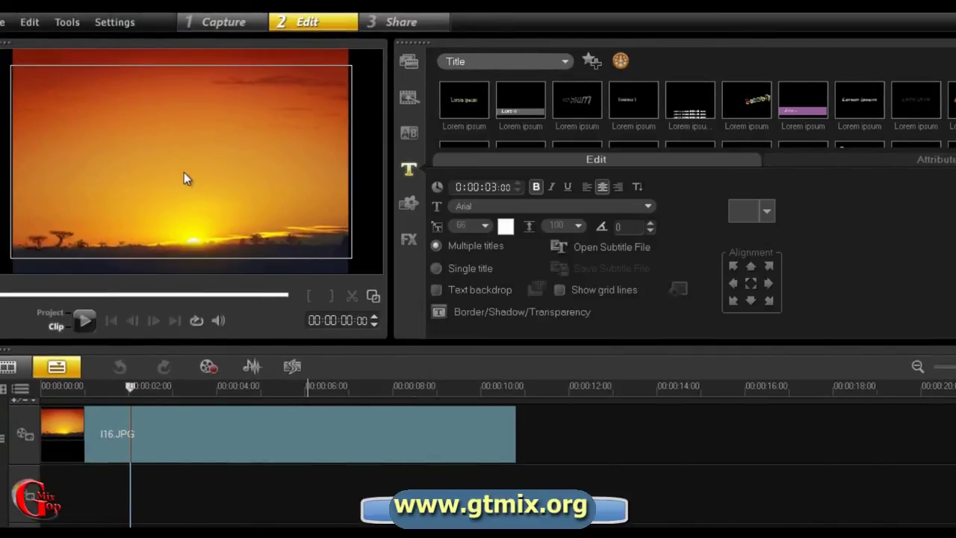
double_click(185, 173)
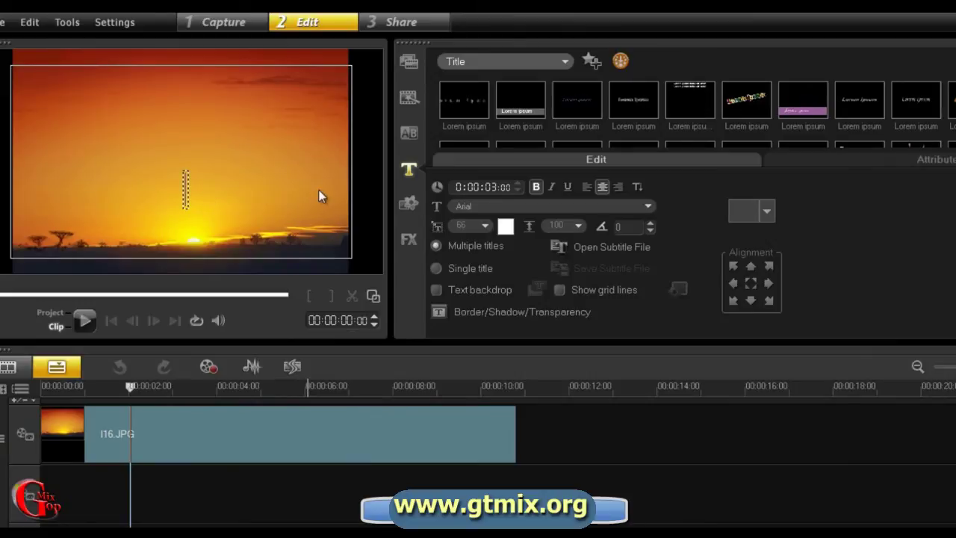
key("ctrl+v")
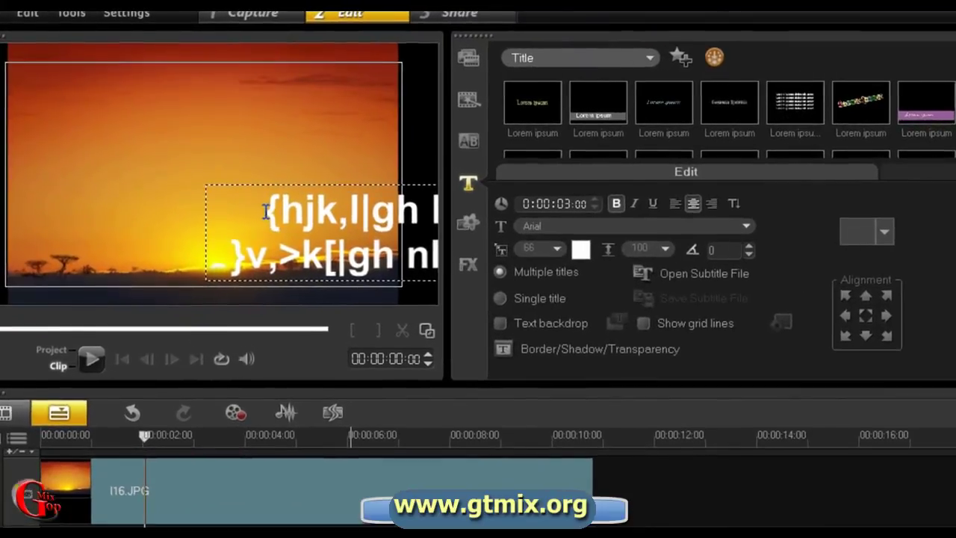
Step: Set the font of both pasted title lines to ALW Cool Alhada
left_click_drag(265, 212, 454, 220)
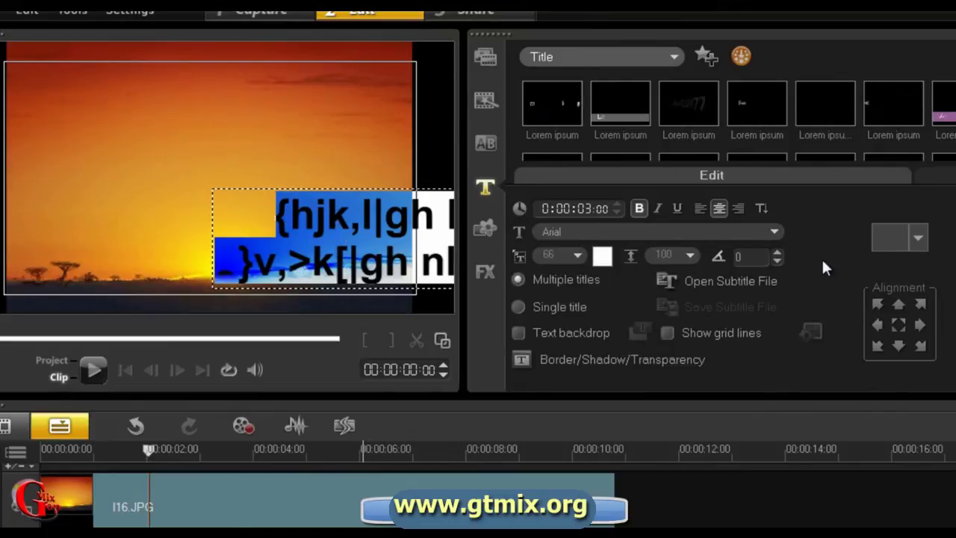
left_click(775, 232)
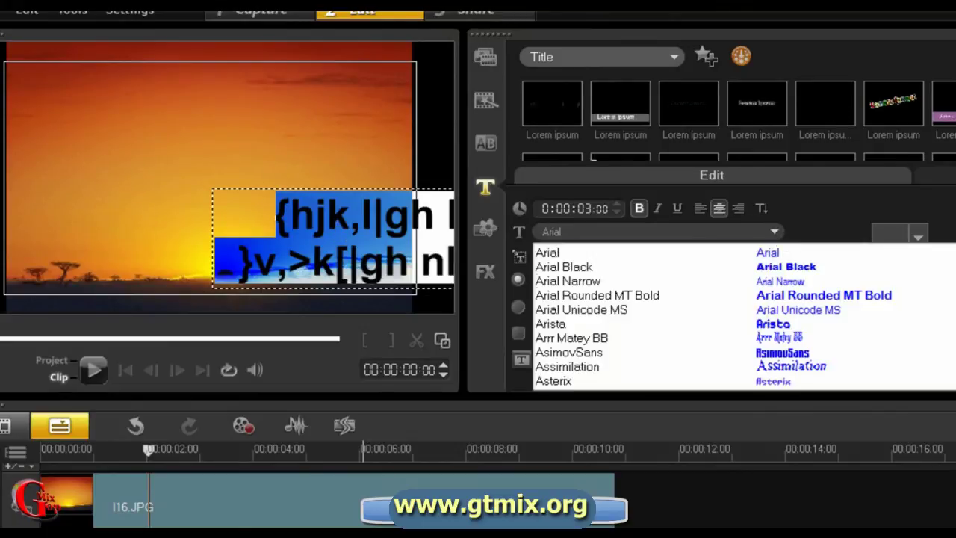
scroll(743, 314, "down", 1)
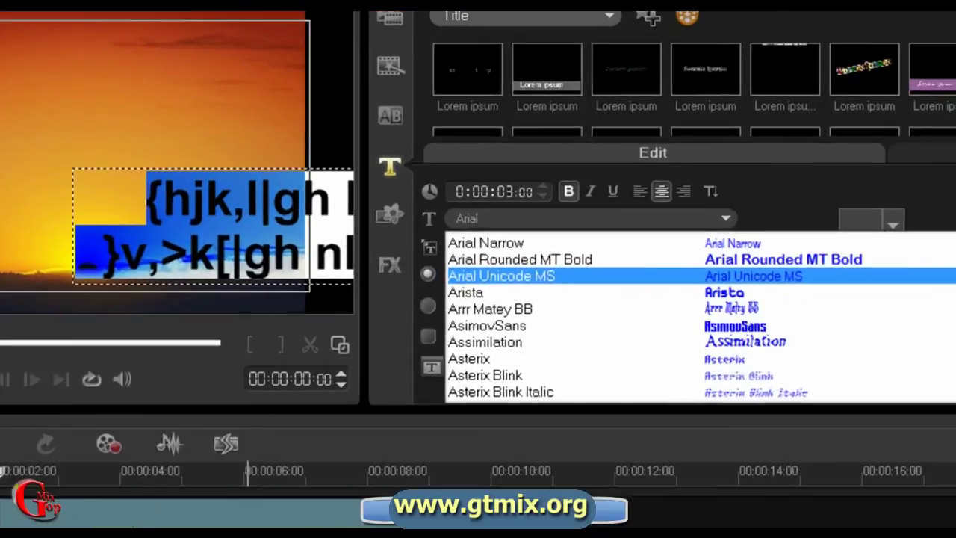
scroll(955, 283, "up", 3)
mouse_move(921, 247)
left_mouse_down()
mouse_move(932, 287)
mouse_move(918, 292)
mouse_move(923, 319)
mouse_move(916, 214)
mouse_move(917, 224)
left_mouse_up()
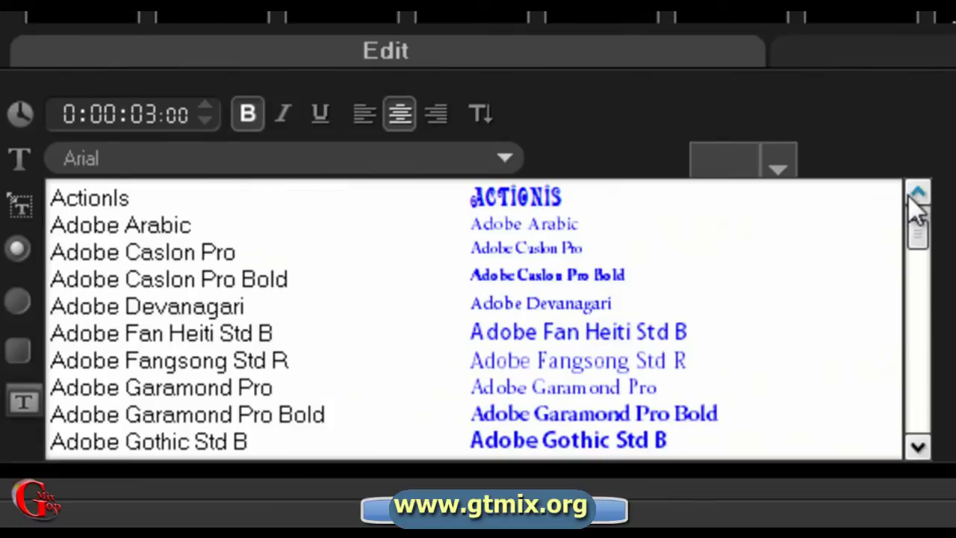
left_click(918, 446)
left_click(918, 446)
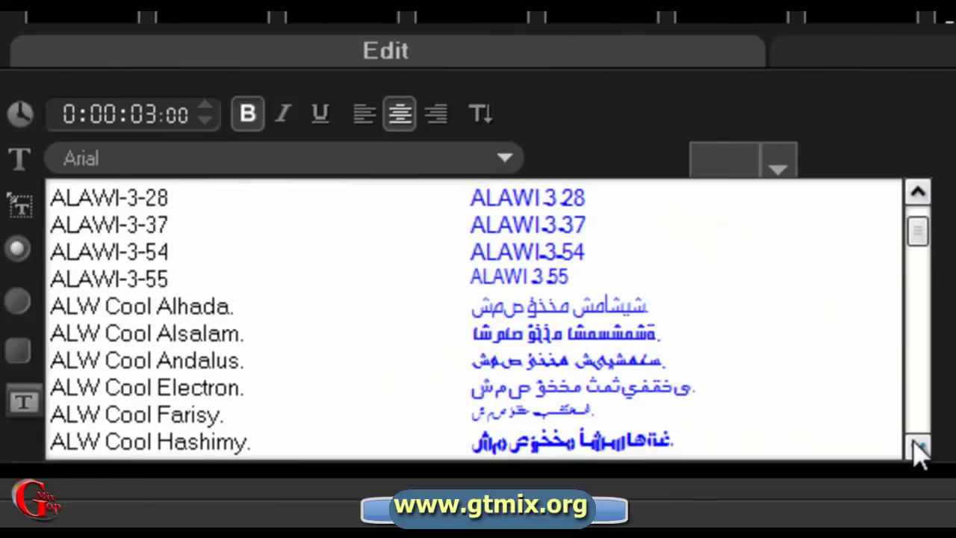
left_click(234, 312)
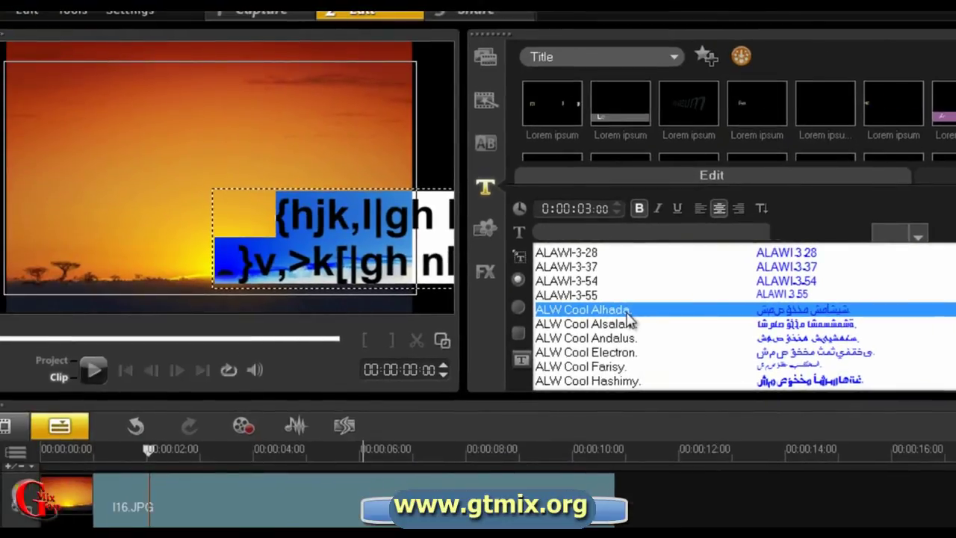
left_click(239, 307)
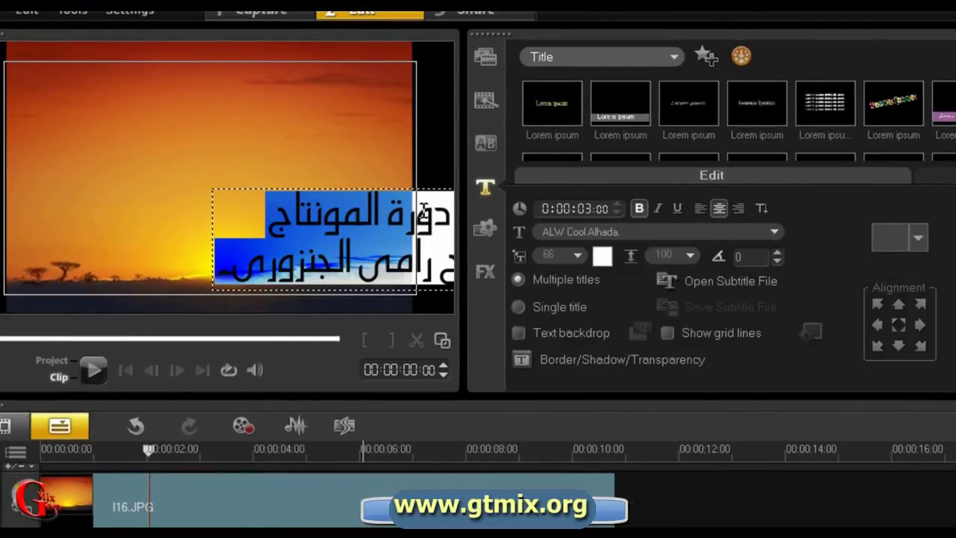
Step: Try a line break inside the word "المونتاج" in the title's first line, and remove it
left_click(357, 224)
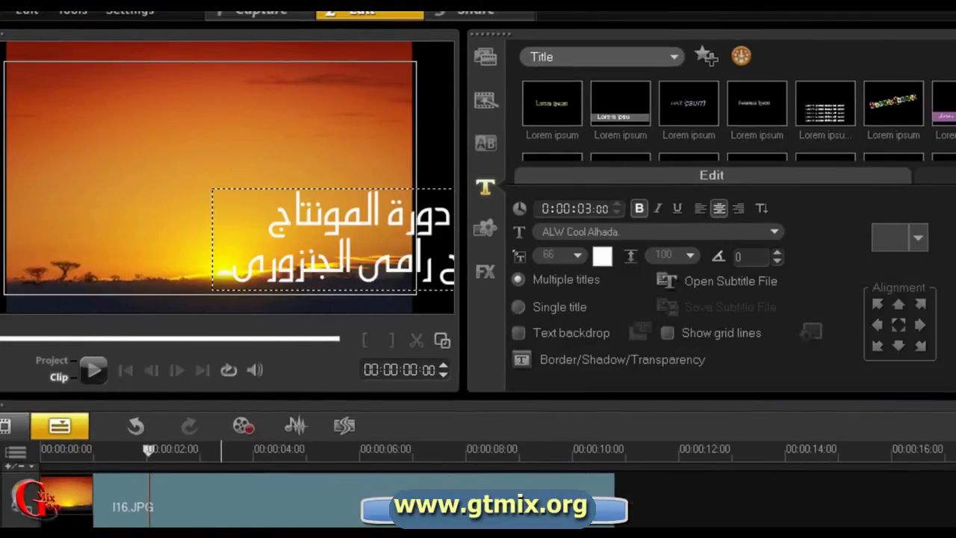
left_click(298, 238)
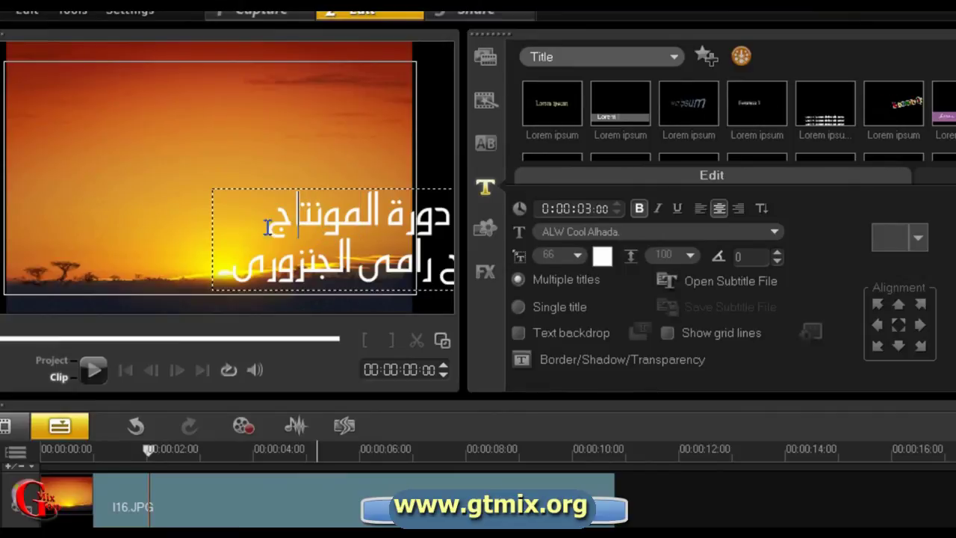
key("Left")
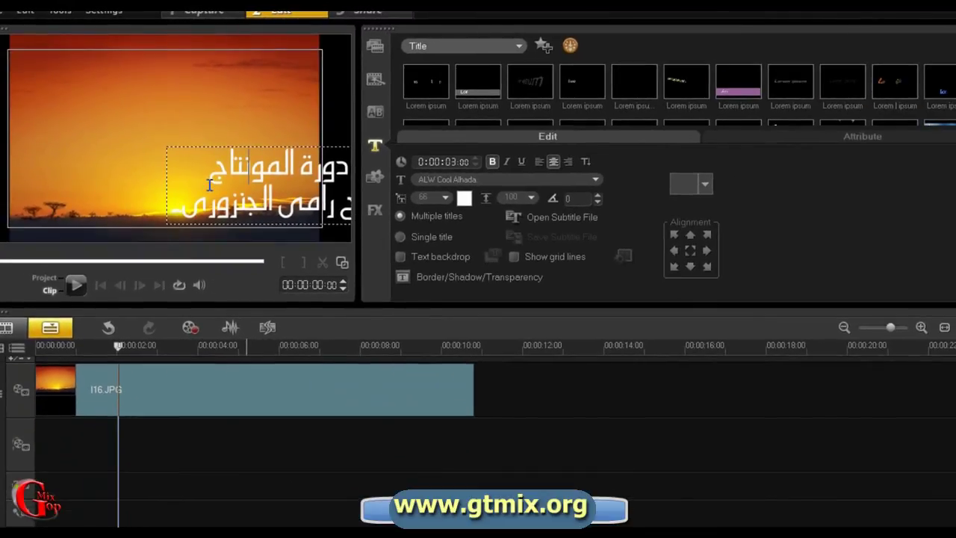
key("Return")
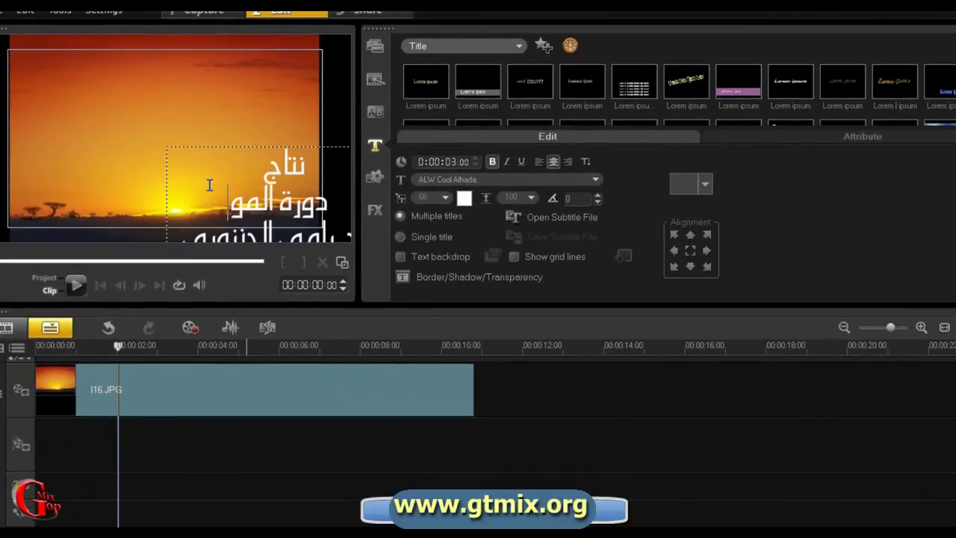
key("BackSpace")
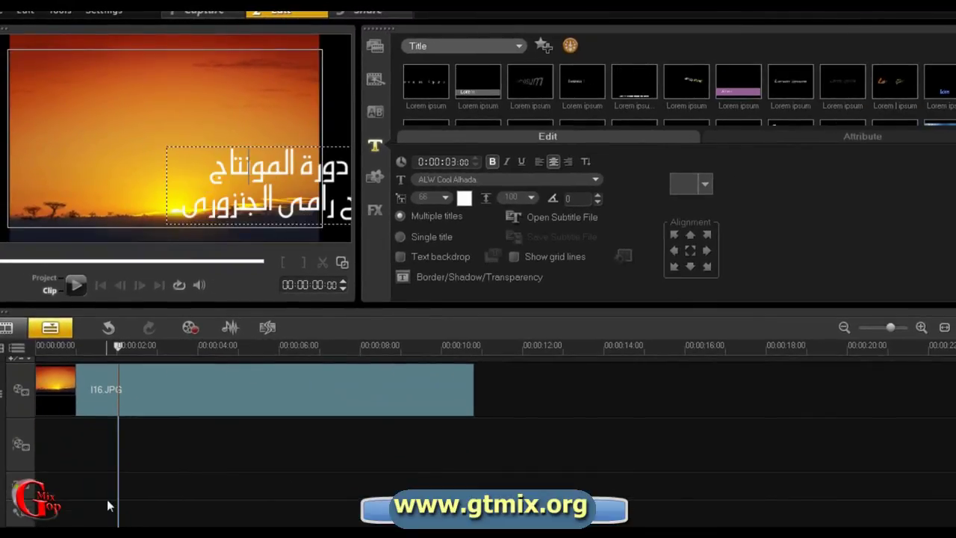
Step: Commit the title to the title track and move its text block to the middle of the sunset image
left_click(131, 485)
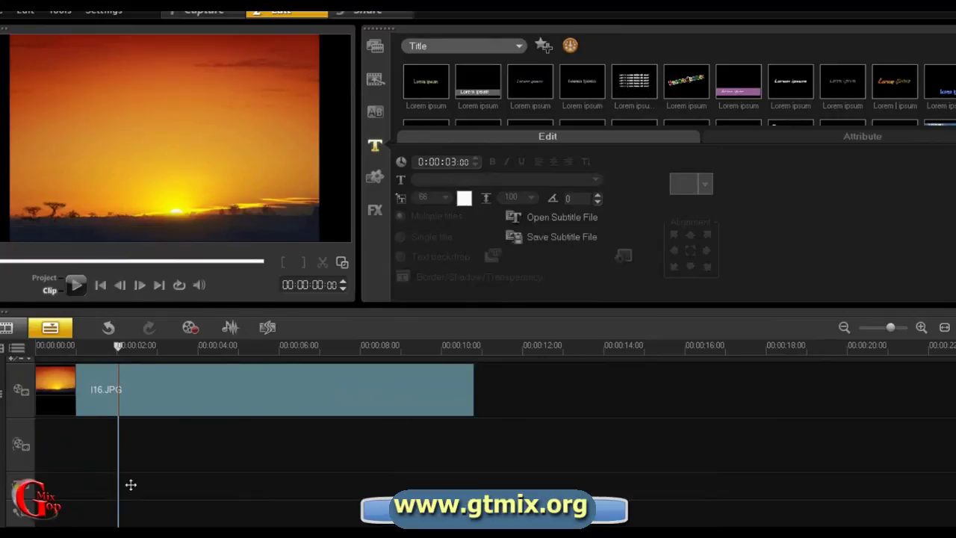
left_click(199, 488)
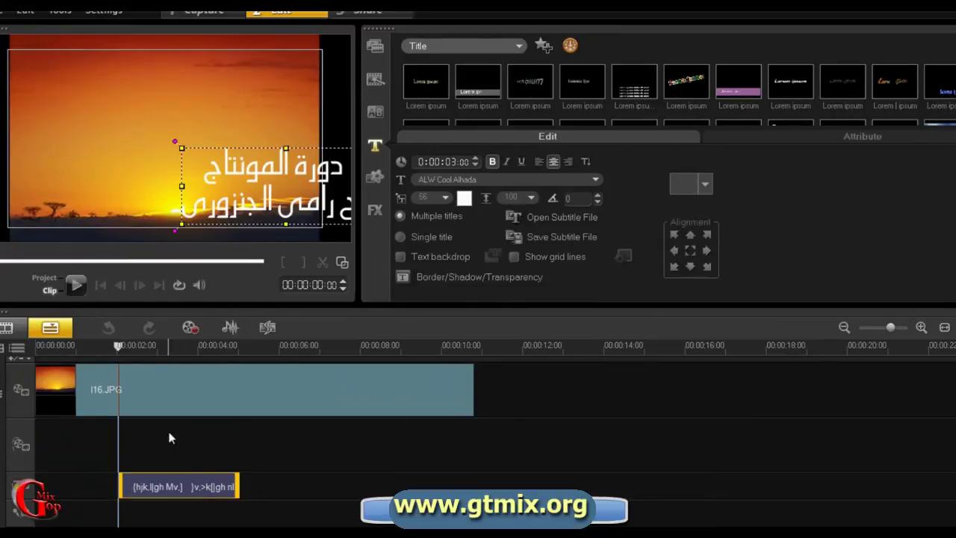
left_click_drag(326, 183, 213, 129)
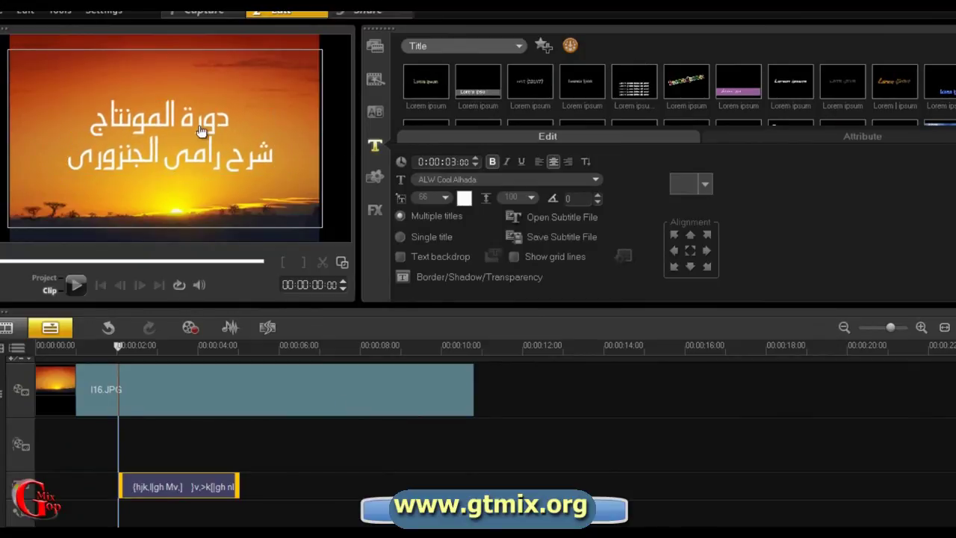